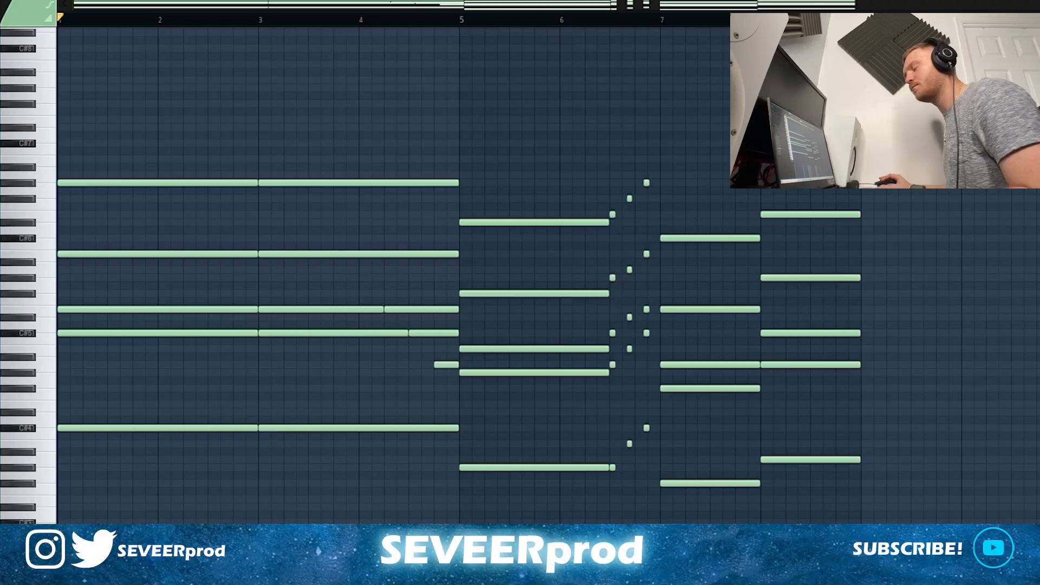
Step: Play the chord progression in the piano roll to hear it
key("space")
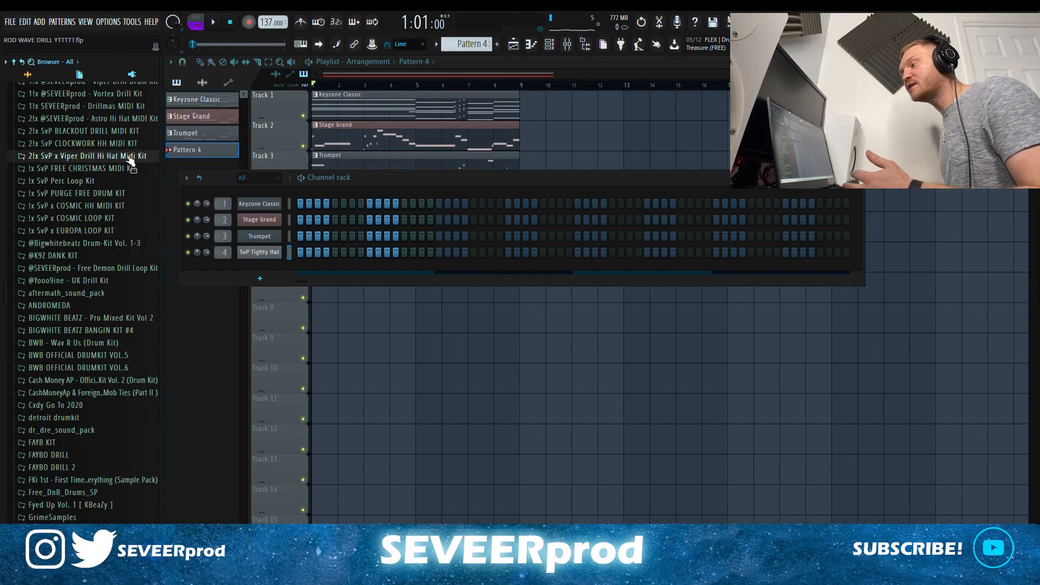
Step: Load the SvP HAT 8 pattern from the Viper Drill Hi Hat Midi Kit as a Tighty Hat channel
left_click(128, 157)
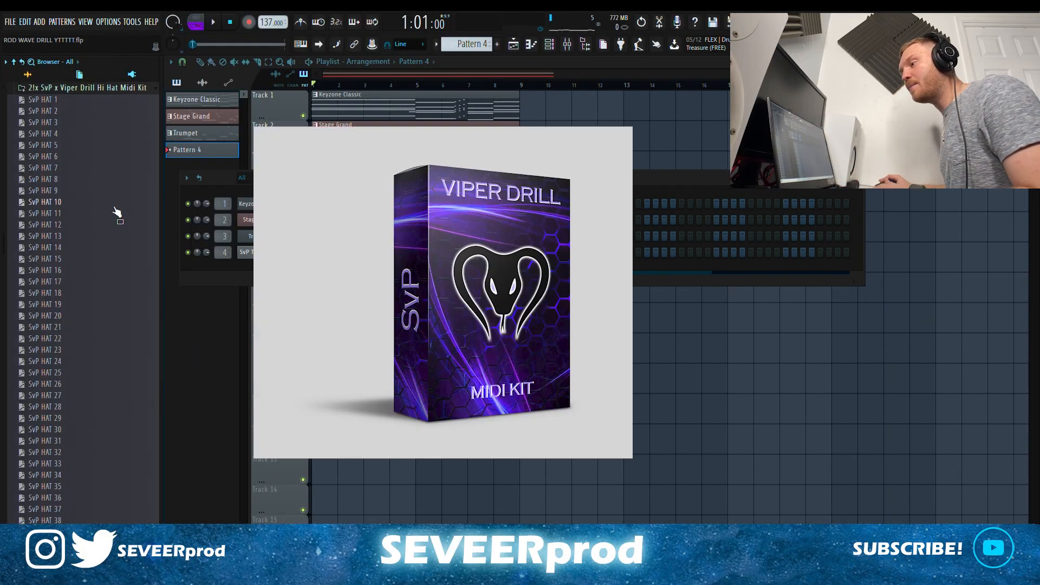
left_click_drag(61, 181, 53, 182)
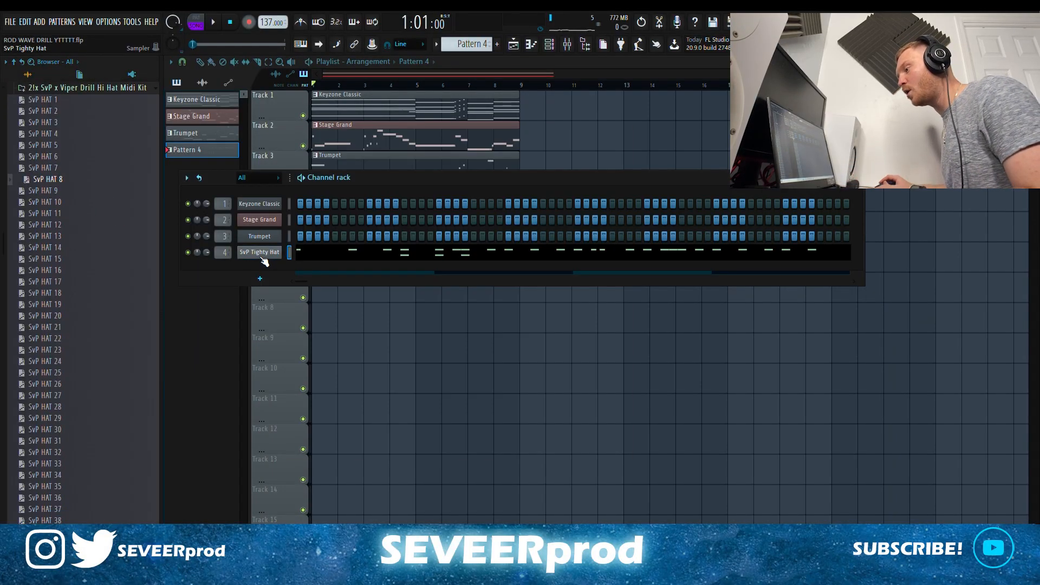
left_click(304, 257)
Step: Play the beat with the new hi-hats and add the SvP Hive Clap channel
key("space")
scroll(102, 178, "up", 4)
left_click(102, 224)
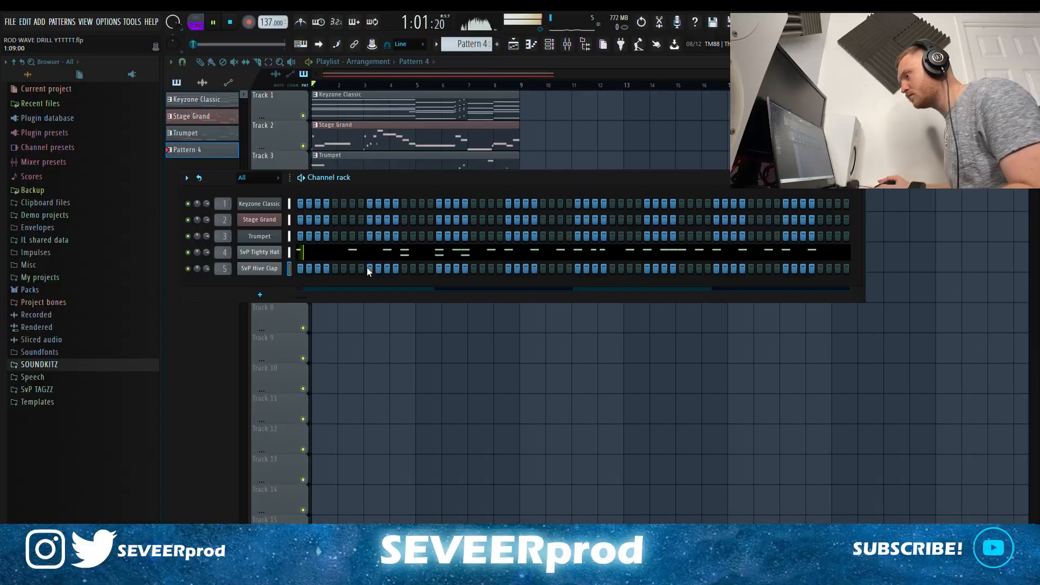
Step: Add an extra Hive Clap step, then copy all four clap hits four bars later
left_click(543, 268)
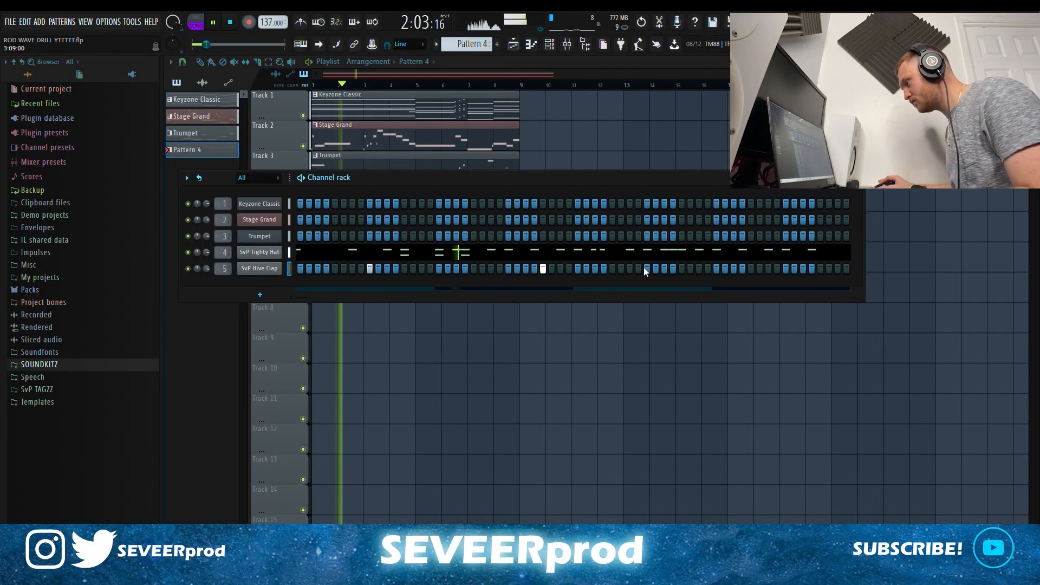
key("F7")
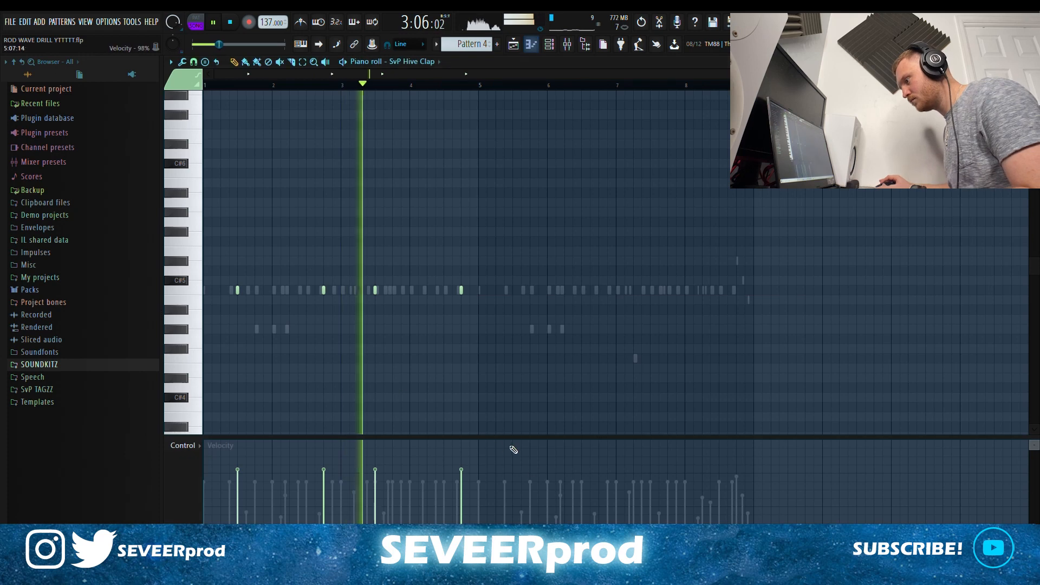
key("ctrl+a")
left_click_drag(243, 299, 519, 301)
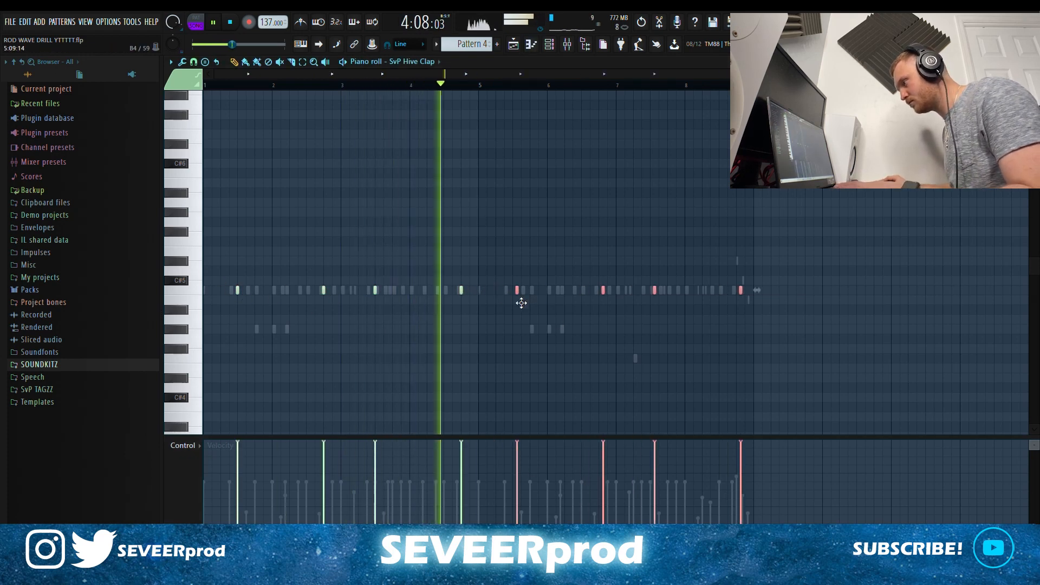
scroll(847, 212, "up", 1)
left_click(847, 212, "ctrl")
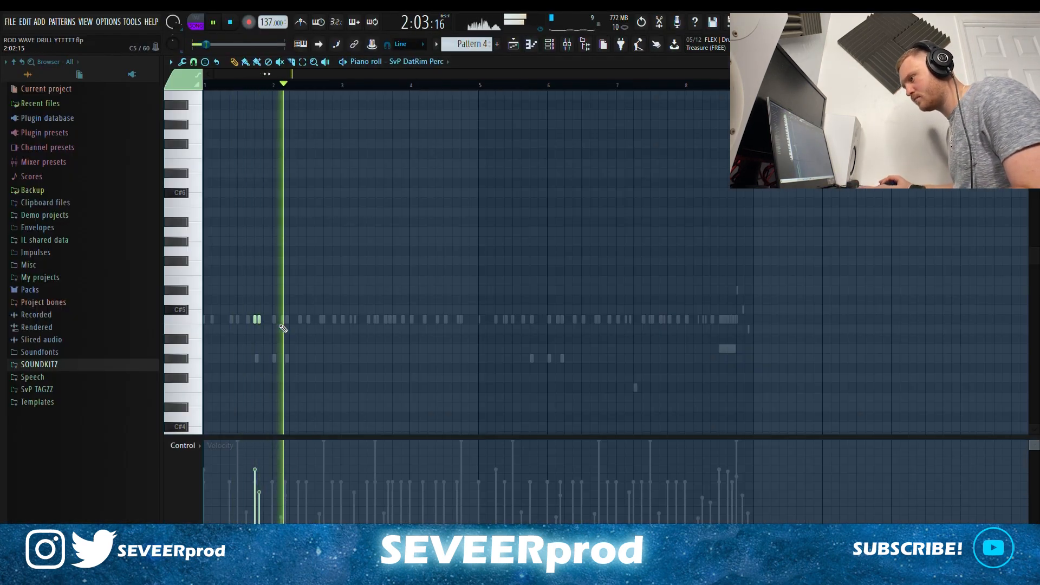
Step: Duplicate the DatRim Perc note pair further along, leaving Fruity Reeverb 2 at 46% wet
key("ctrl+a")
left_click_drag(260, 323, 537, 328)
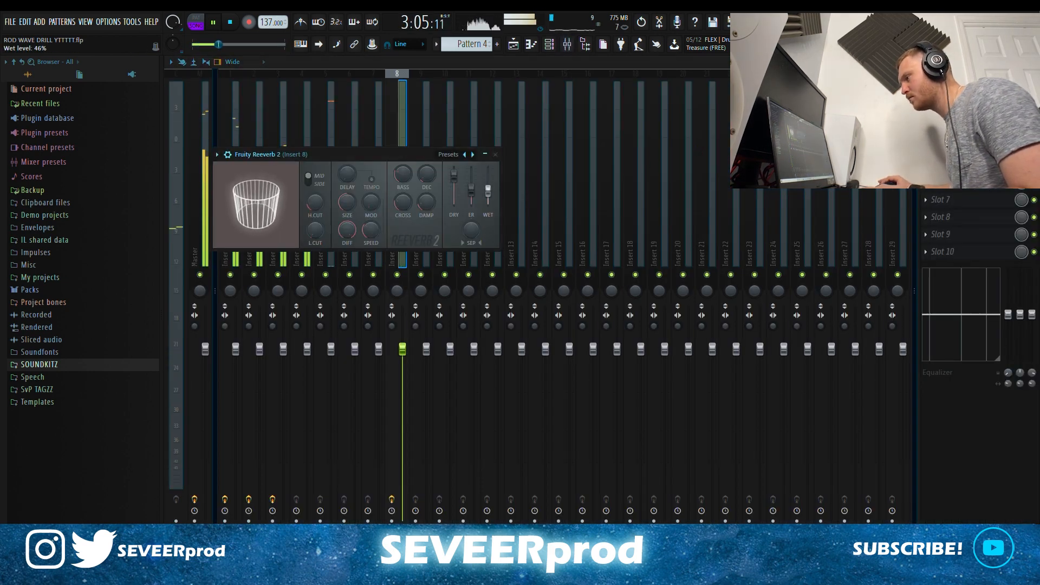
left_click(502, 156)
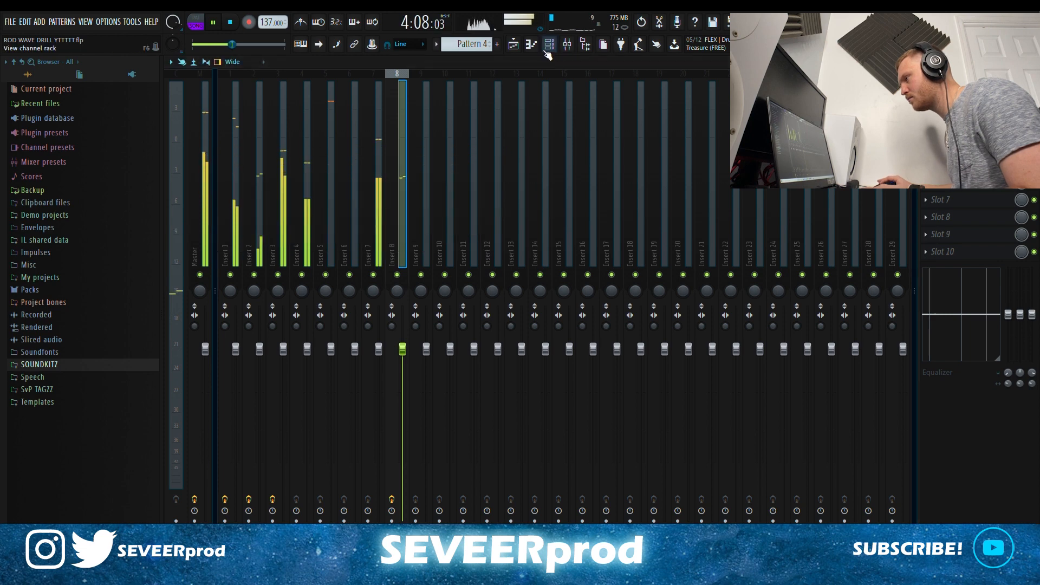
Step: Add a Lighty Snare hit in bar 6, plus Comp Perc hits early and in bar 6
left_click(532, 49)
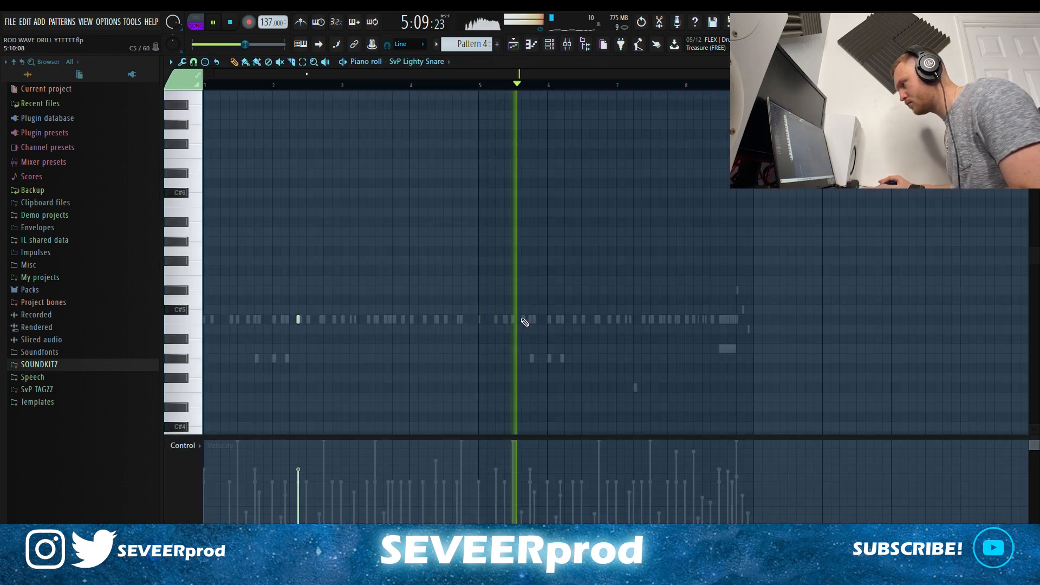
left_click(573, 320)
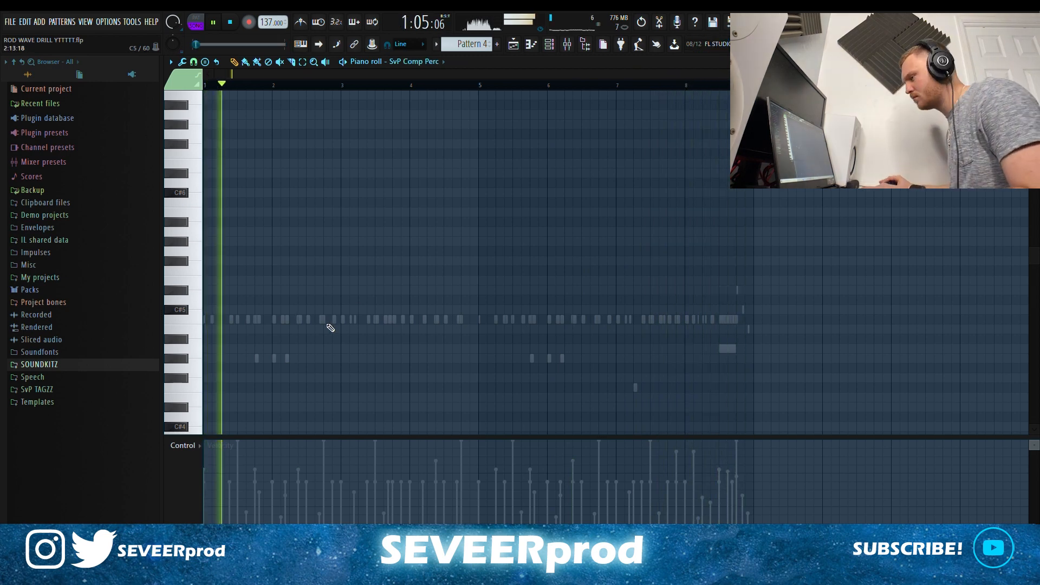
left_click(325, 322)
left_click(599, 321)
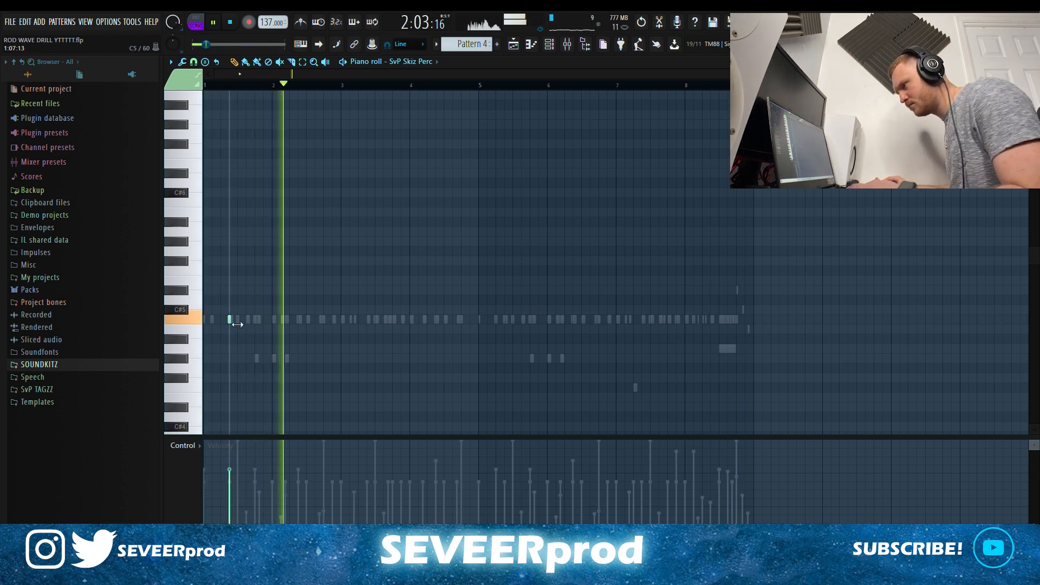
Step: Draw two Skiz Perc hits at the start of bar 5 and lower their velocity
left_click(479, 319)
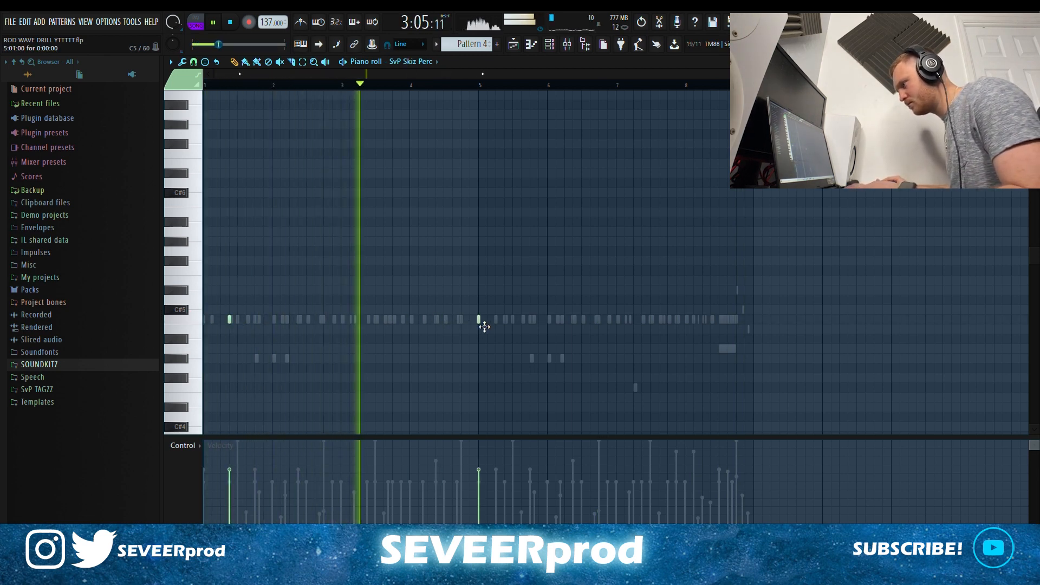
left_click_drag(507, 330, 496, 328)
left_click(505, 322)
left_click_drag(504, 520, 492, 499)
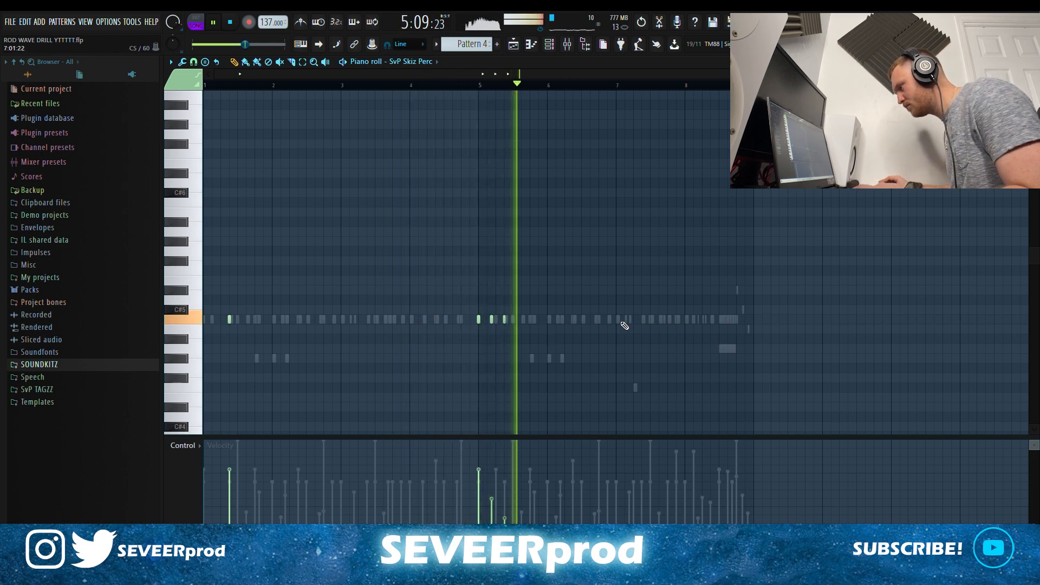
Step: Add two Skiz Perc hits in bar 6 at 26% velocity and switch on a late Fillz1 Perc step
left_click(642, 320)
left_click(668, 319)
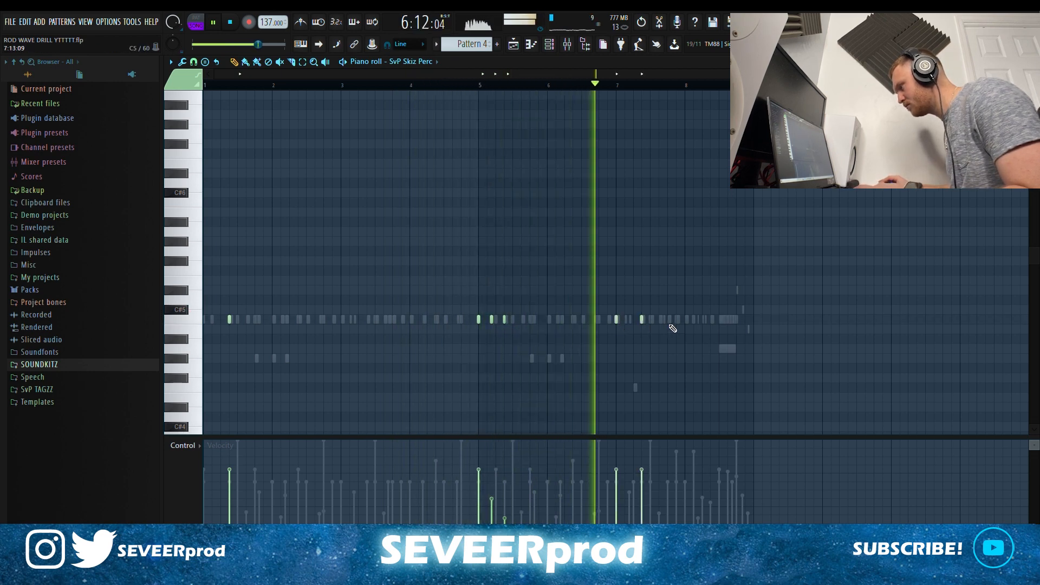
left_click_drag(647, 467, 642, 487)
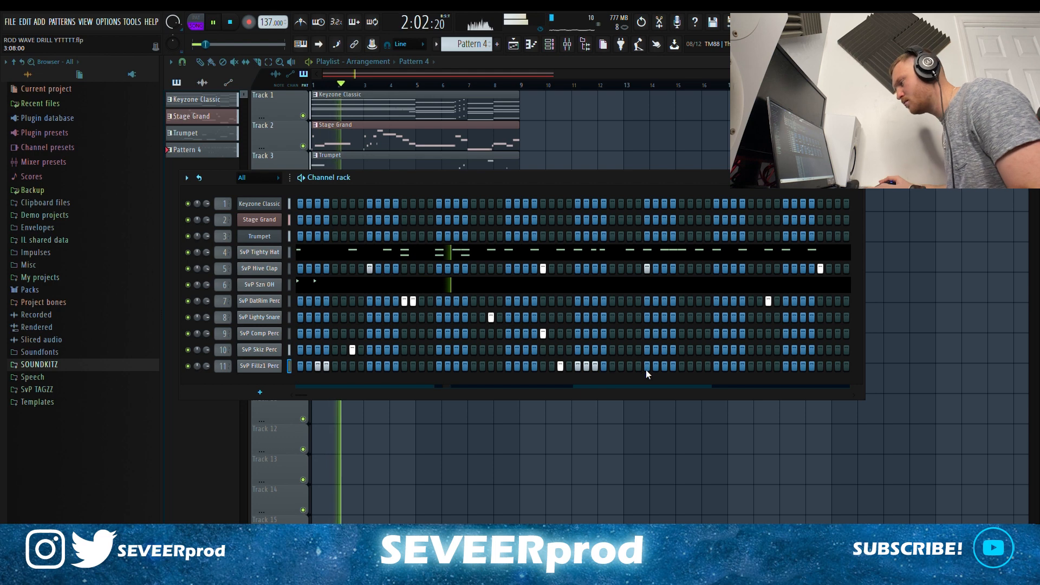
left_click(733, 367)
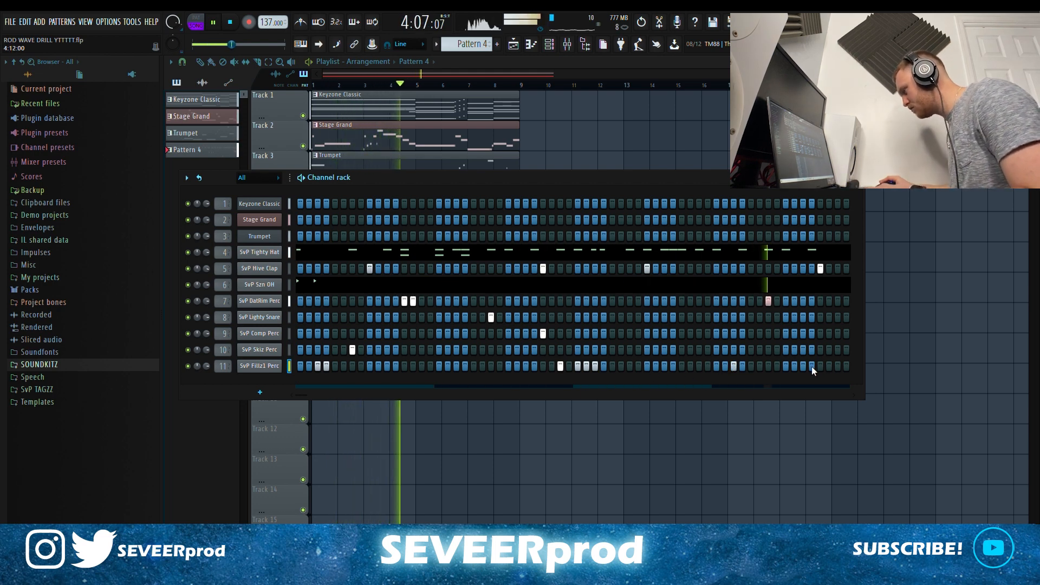
Step: Lower the velocities of all the Fillz1 Perc hits in the piano roll
left_click(262, 367)
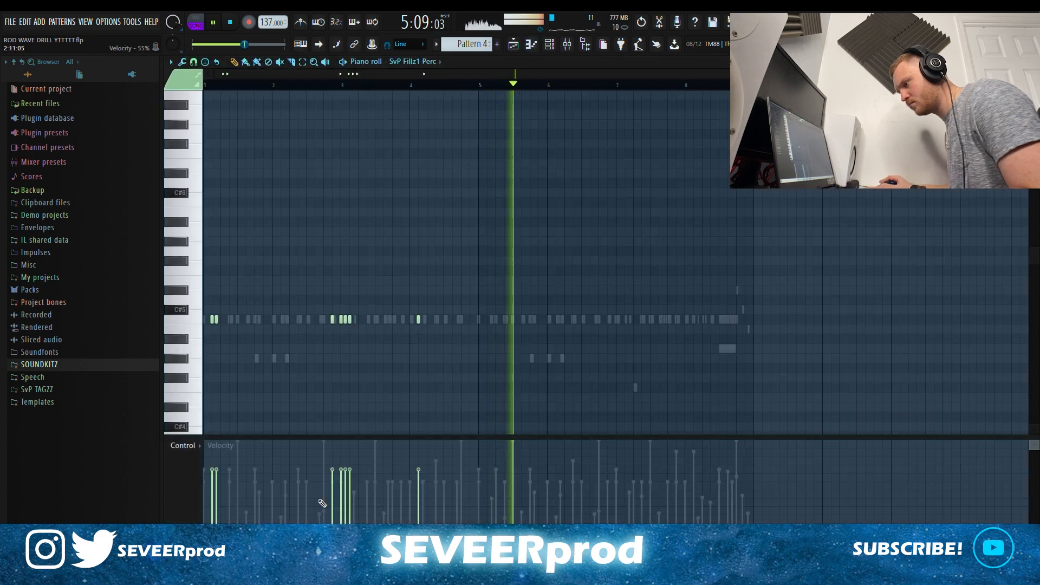
left_click_drag(212, 502, 218, 495)
left_click_drag(331, 509, 342, 501)
left_click(346, 505)
left_click(350, 504)
left_click(419, 498)
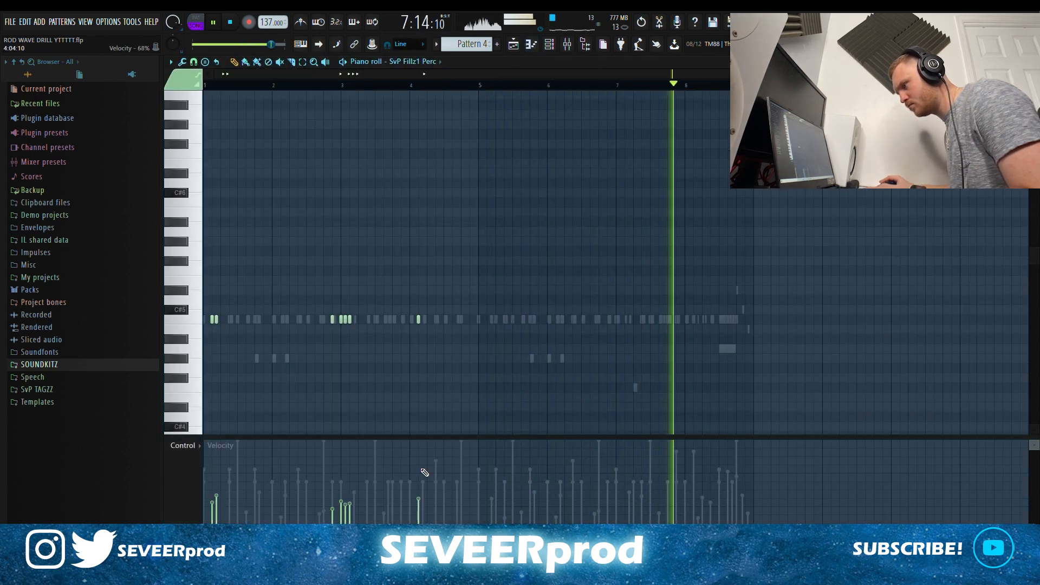
Step: Copy the seven Fillz1 hits four bars later, delete the copy near bar 8, and play the beat
key("ctrl+a")
left_click_drag(219, 325, 495, 334)
left_click(565, 353, "ctrl")
right_click(695, 321)
scroll(741, 323, "up", 1)
scroll(744, 323, "up", 1)
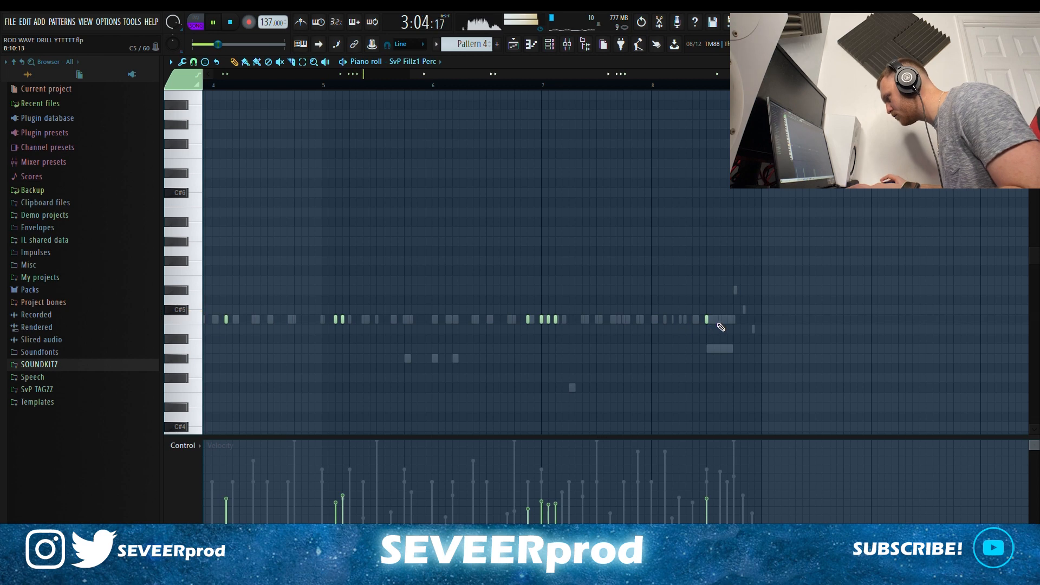
scroll(716, 328, "up", 1)
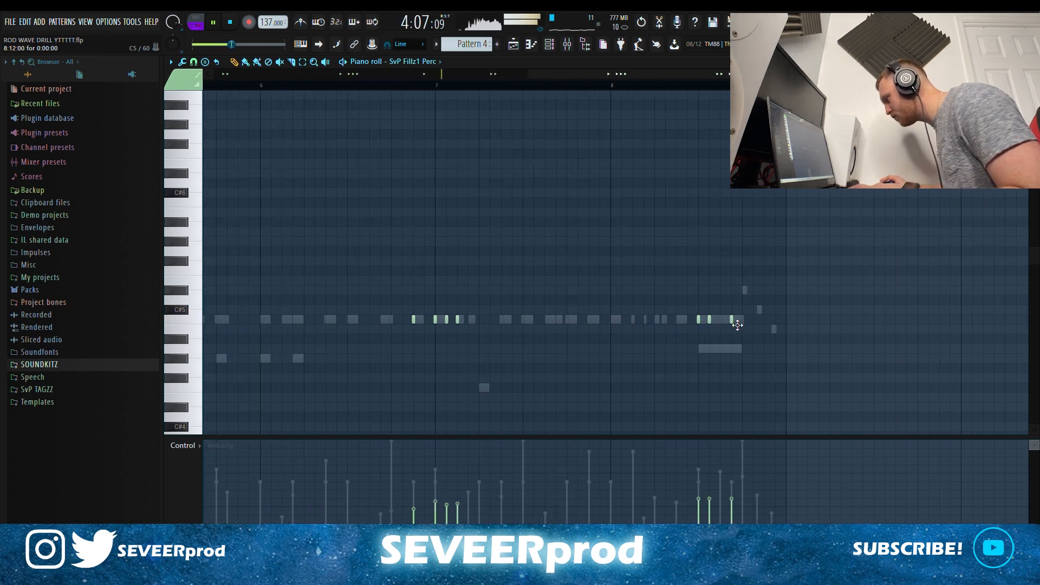
scroll(738, 325, "down", 3)
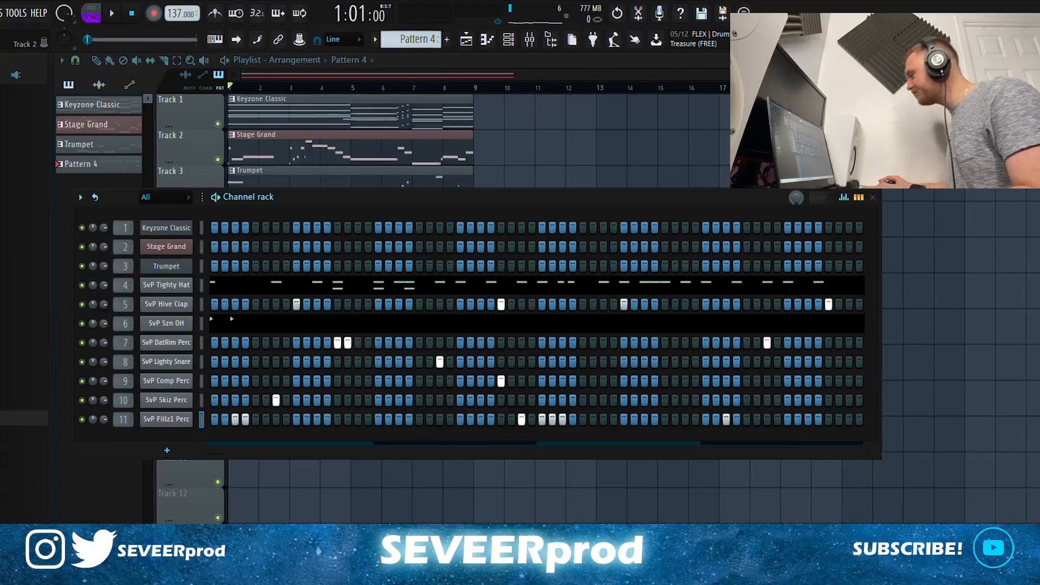
key("space")
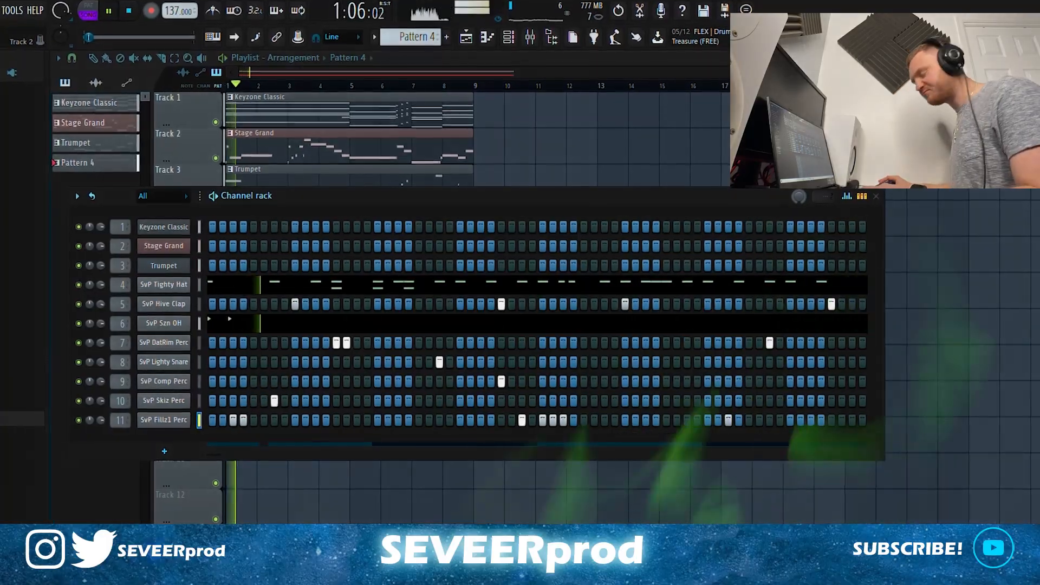